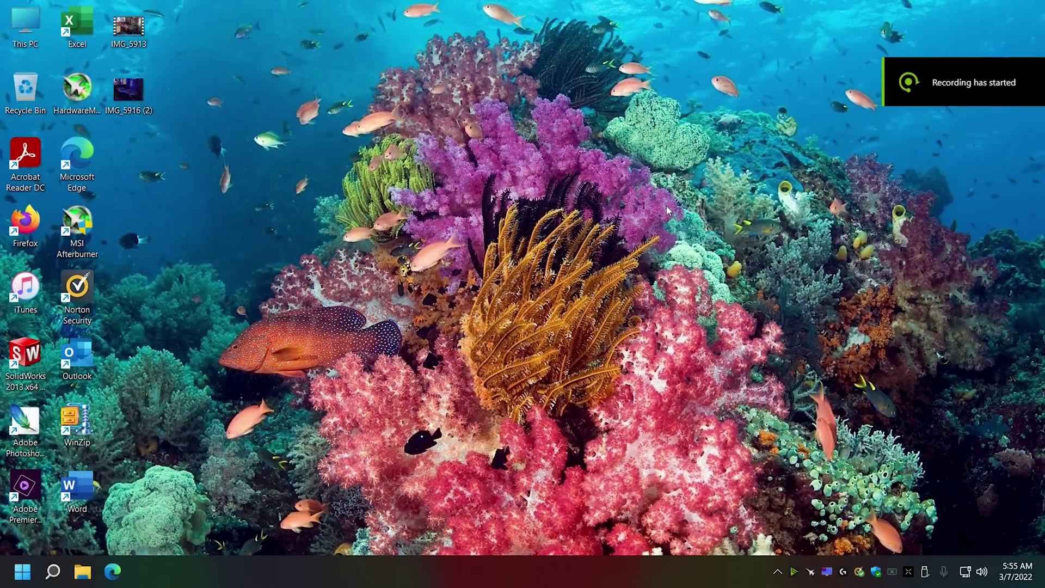
View the IMG_5916 (2) graphics card photo, then search the web for 'asus rtx 3050'.
double_click(116, 82)
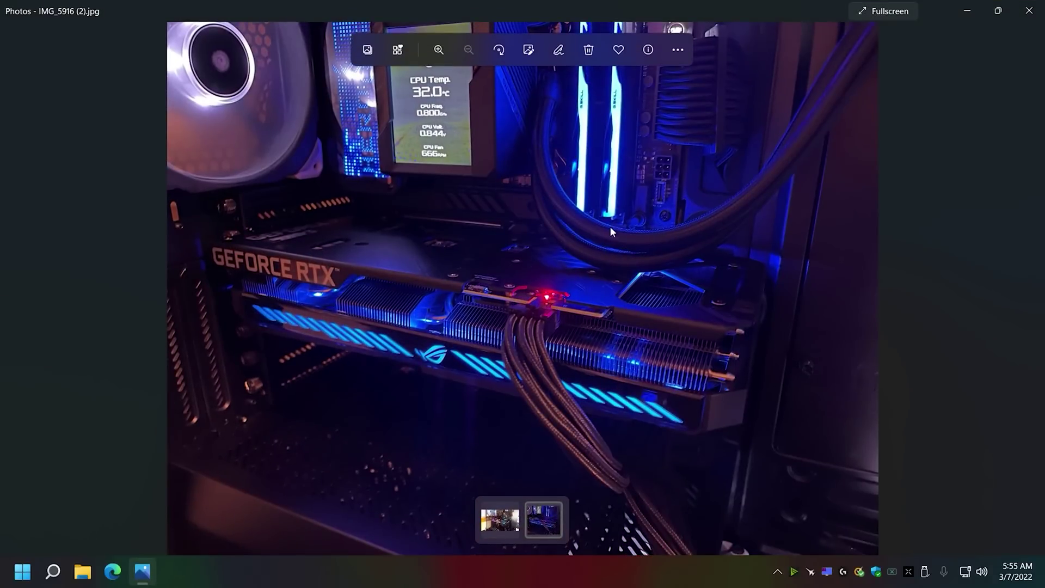
left_click(1029, 10)
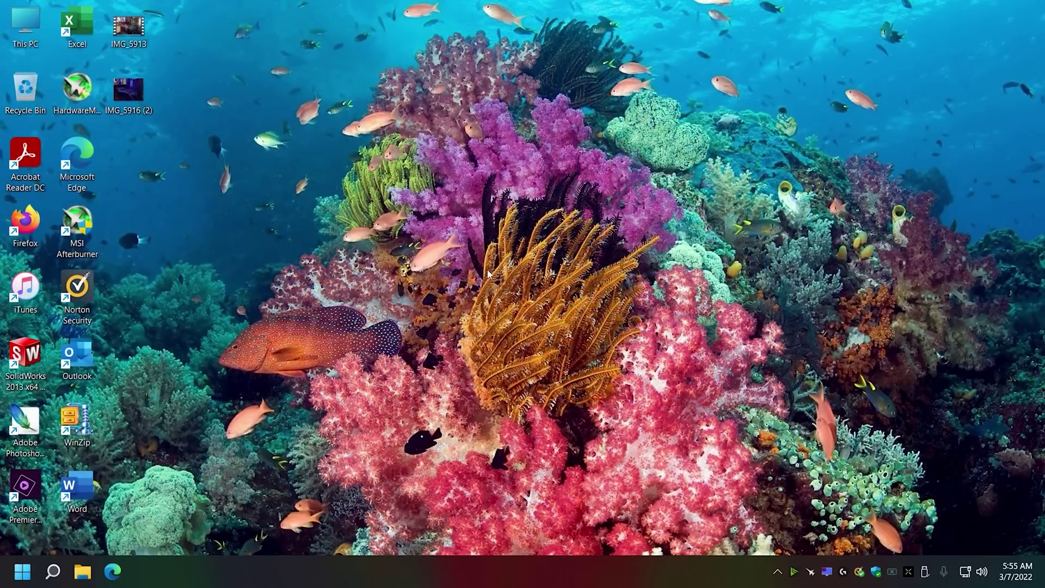
double_click(22, 222)
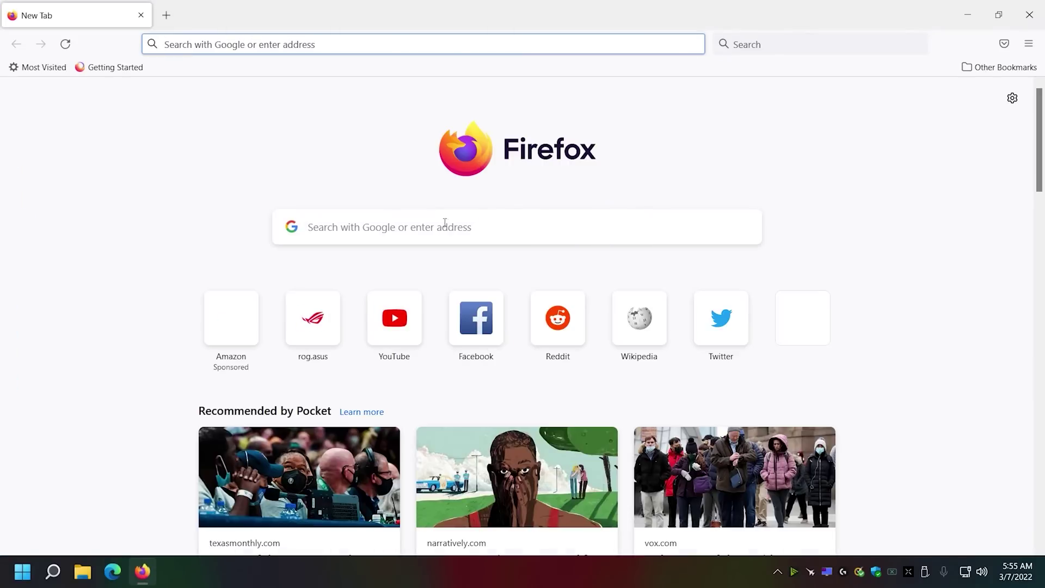
type("as")
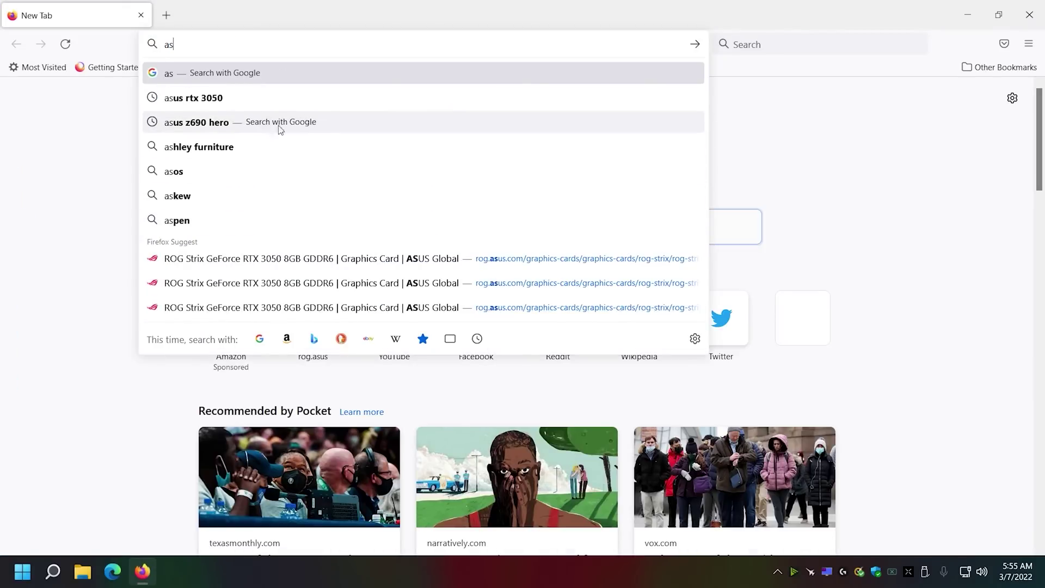
left_click(282, 106)
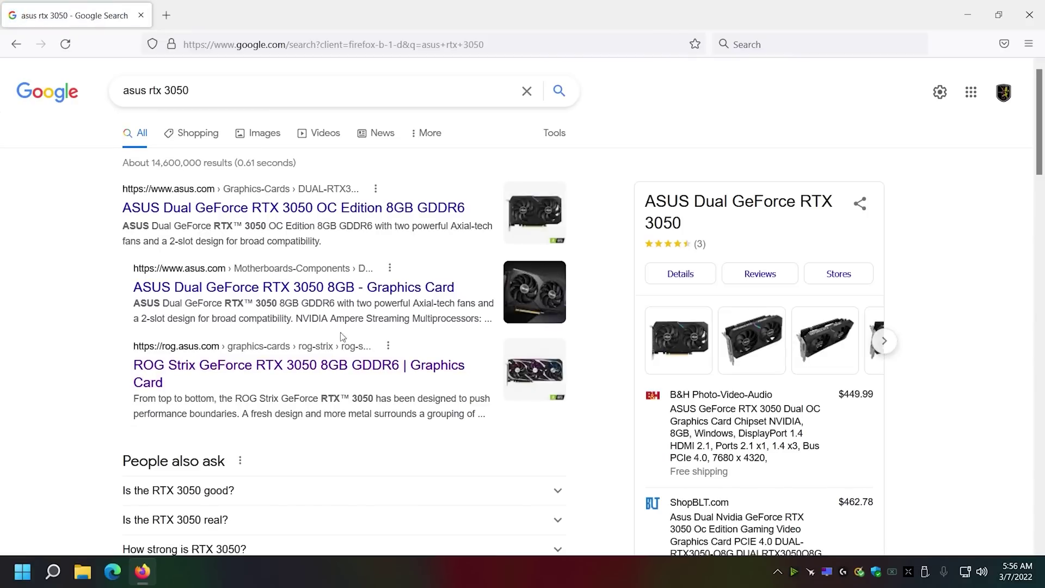
Open the ROG Strix RTX 3050 8GB Driver & Utility downloads for Windows 11 64-bit.
left_click(338, 367)
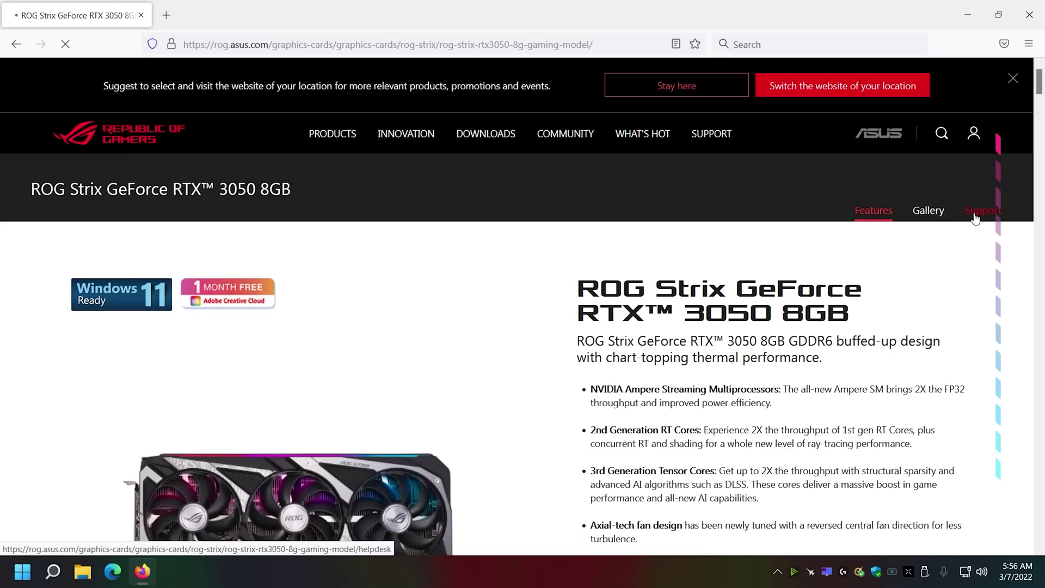
left_click(977, 213)
left_click(345, 182)
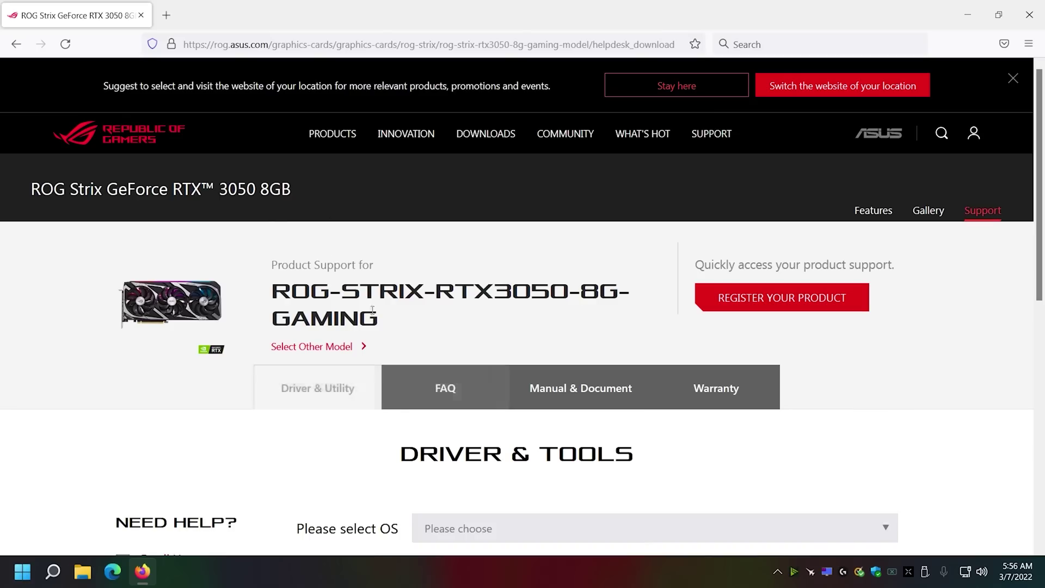
left_click(435, 364)
left_click(452, 415)
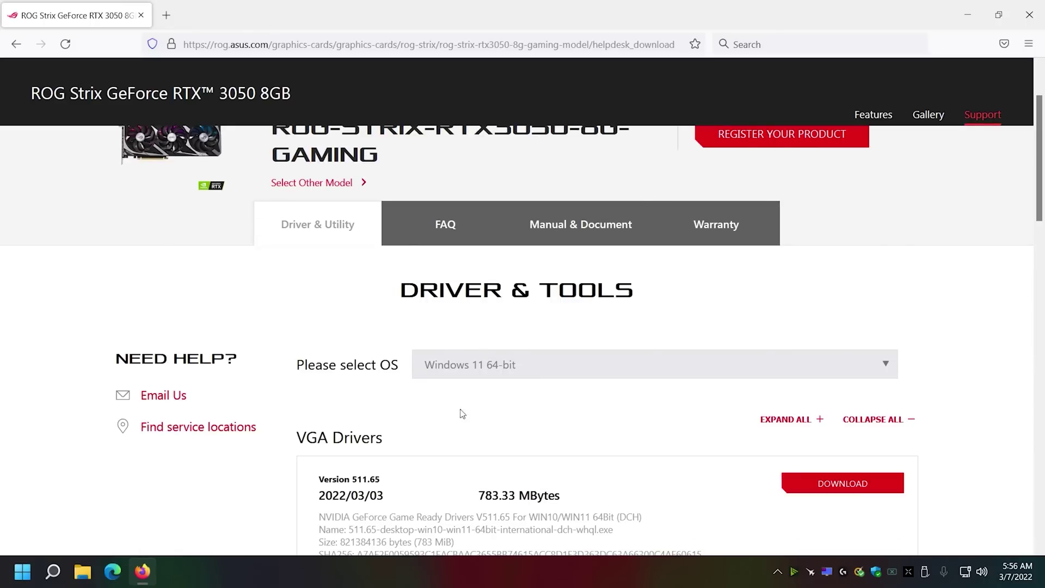
scroll(613, 388, "down", 2)
scroll(613, 387, "down", 5)
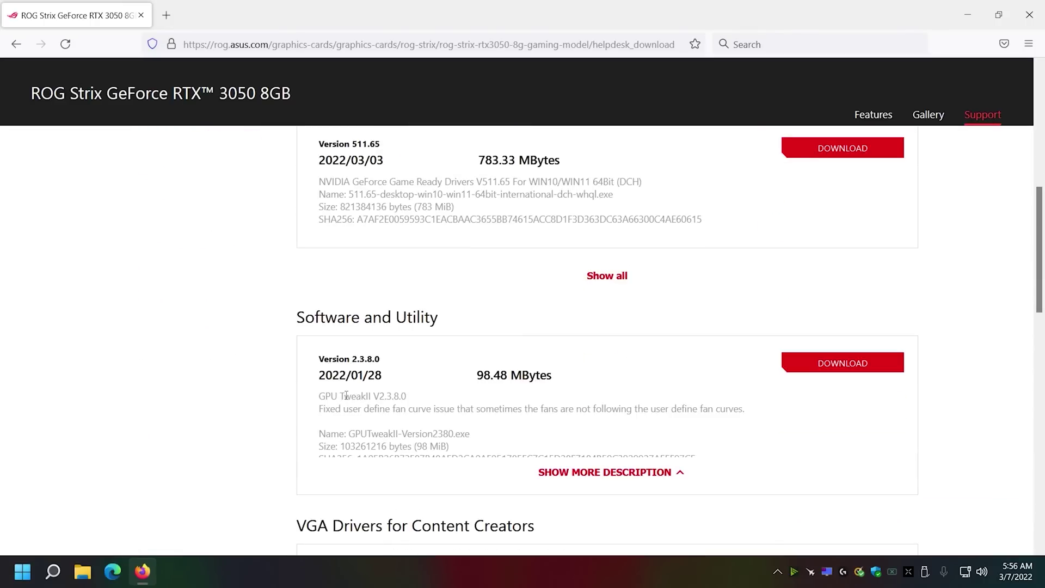
Save the GPU TweakII installer GPUTweakII-Version2380.exe to the Desktop.
left_click(843, 363)
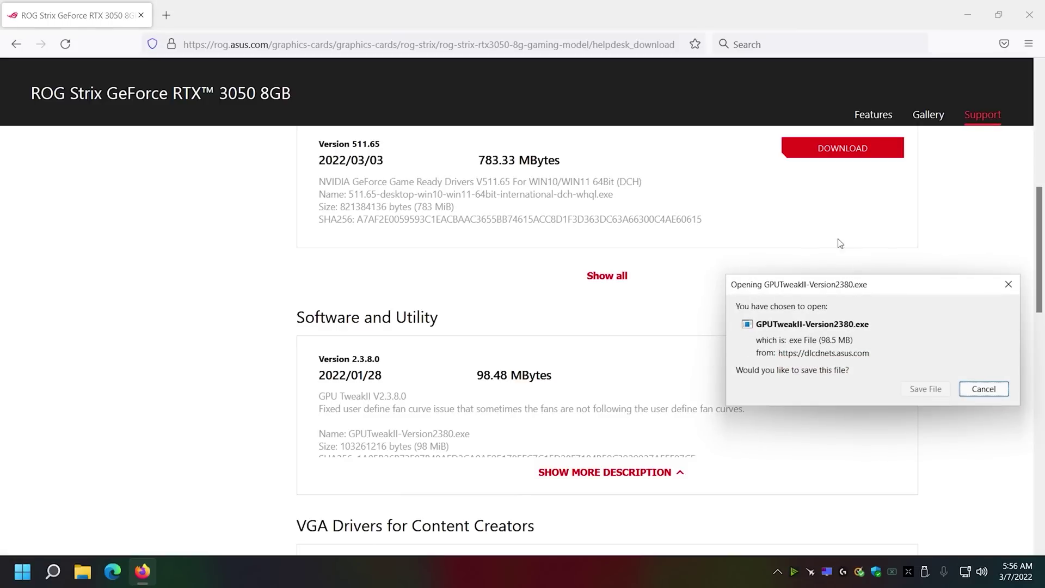
left_click(927, 388)
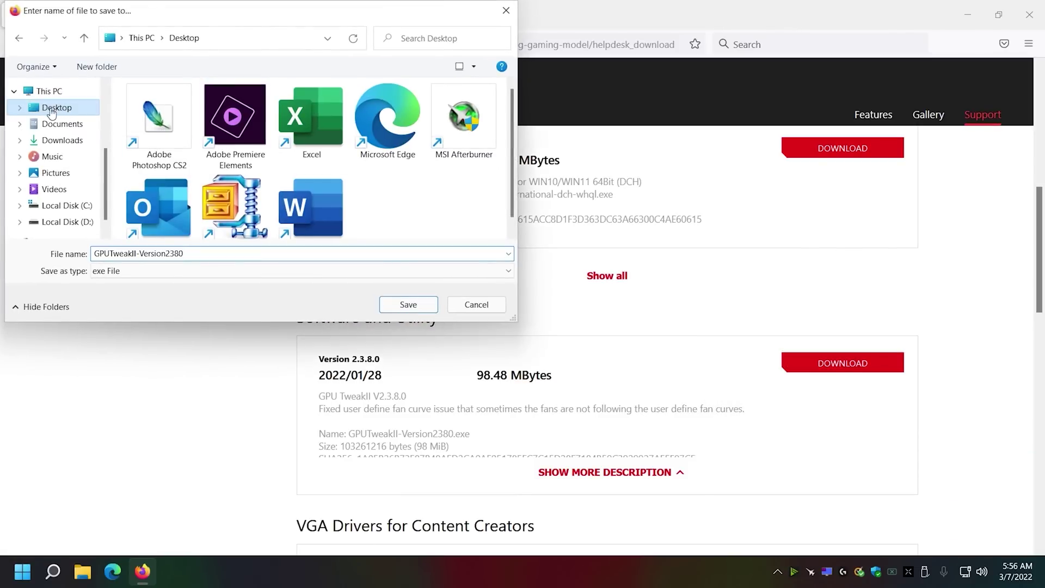
left_click(408, 305)
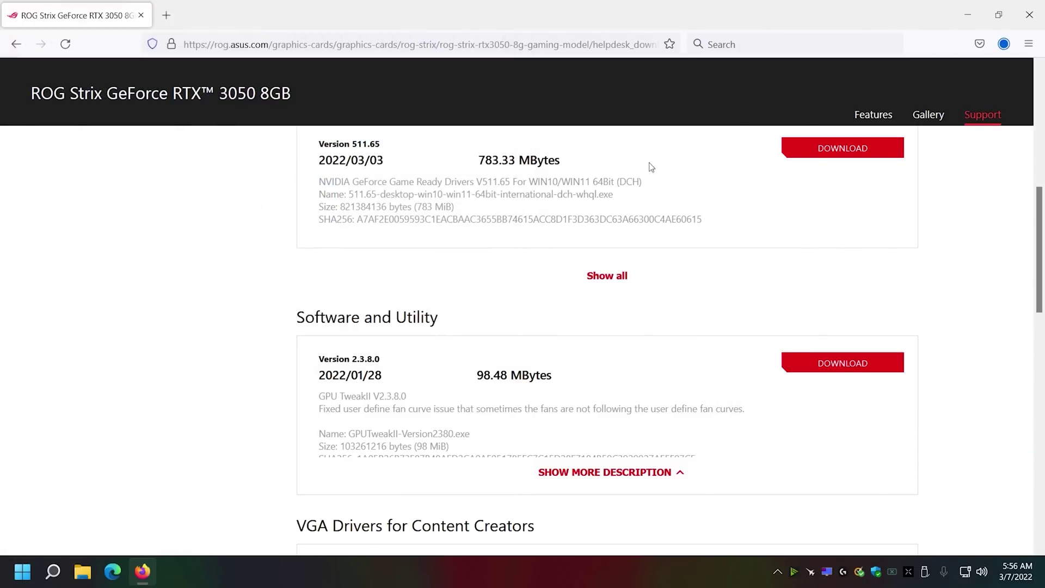
left_click(1029, 14)
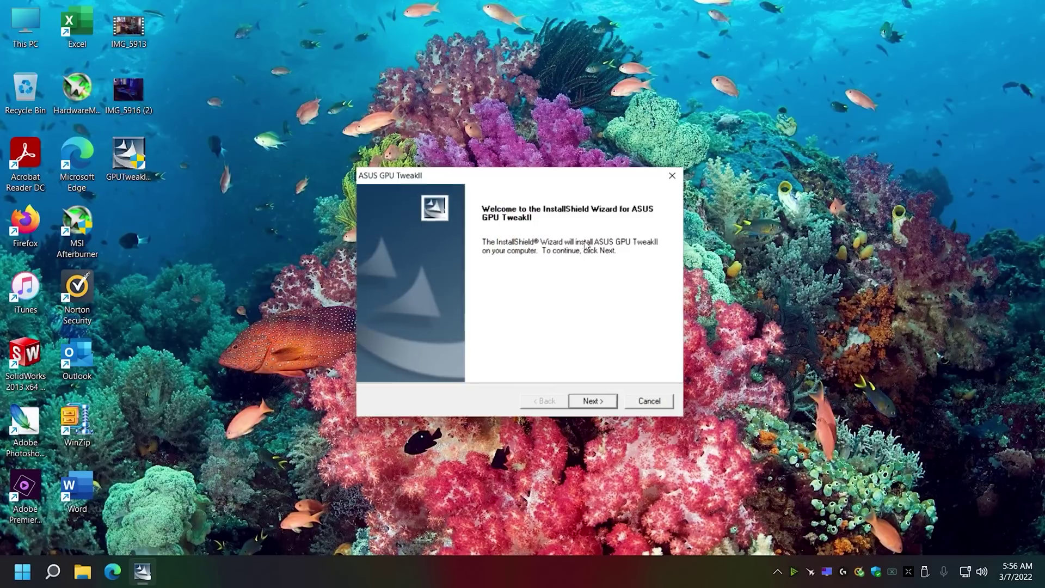
Install GPU Tweak II with the default folder and Simple Mode, choosing to restart later.
left_click(597, 408)
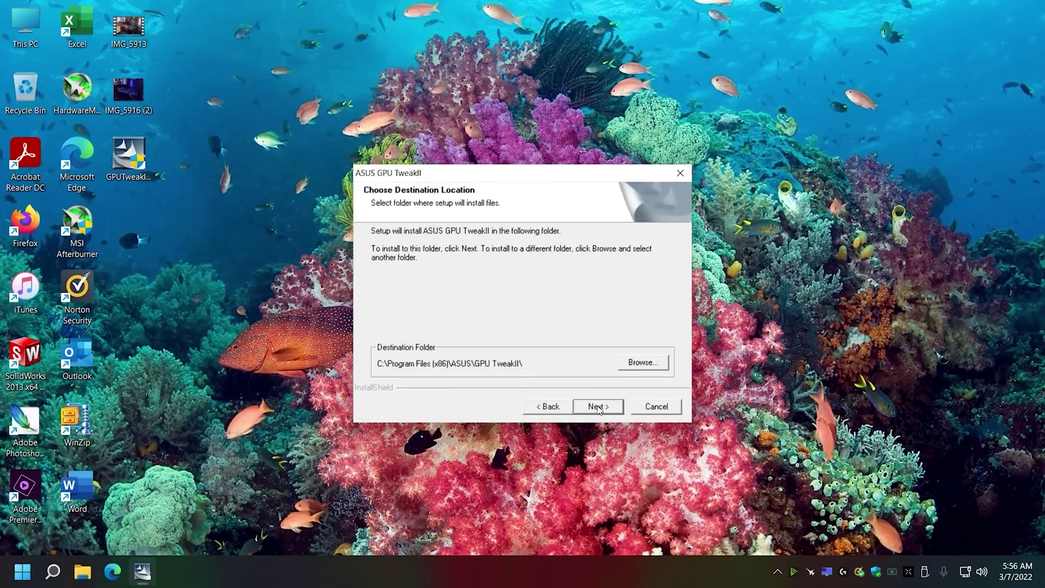
left_click(598, 407)
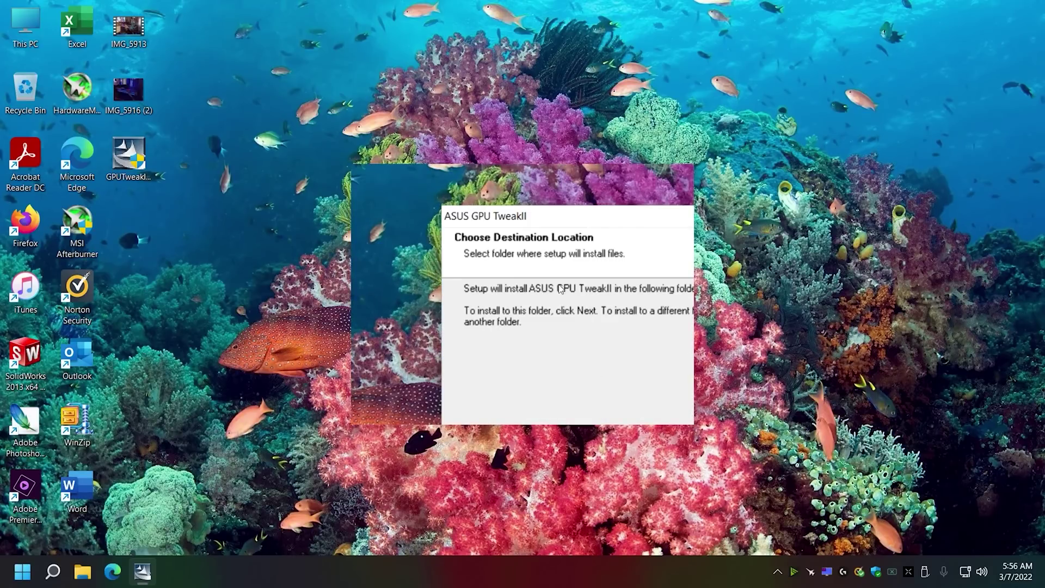
left_click(605, 408)
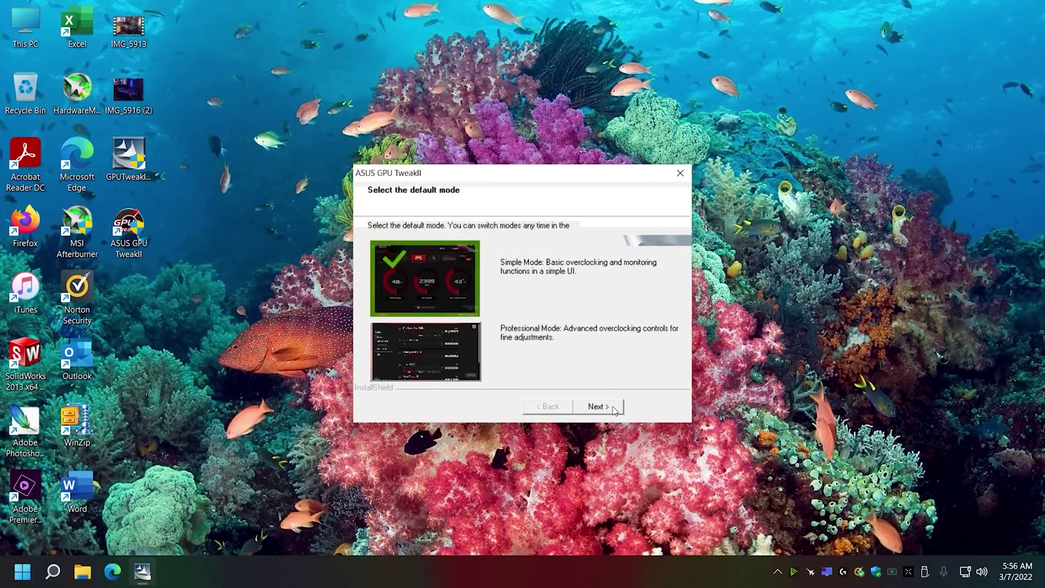
left_click(613, 409)
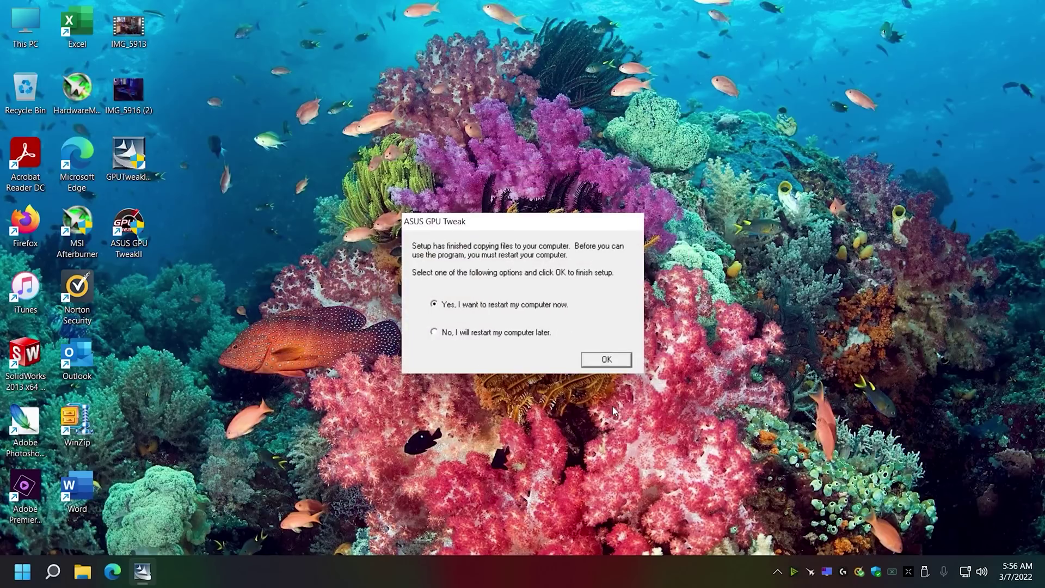
left_click(434, 332)
left_click(606, 360)
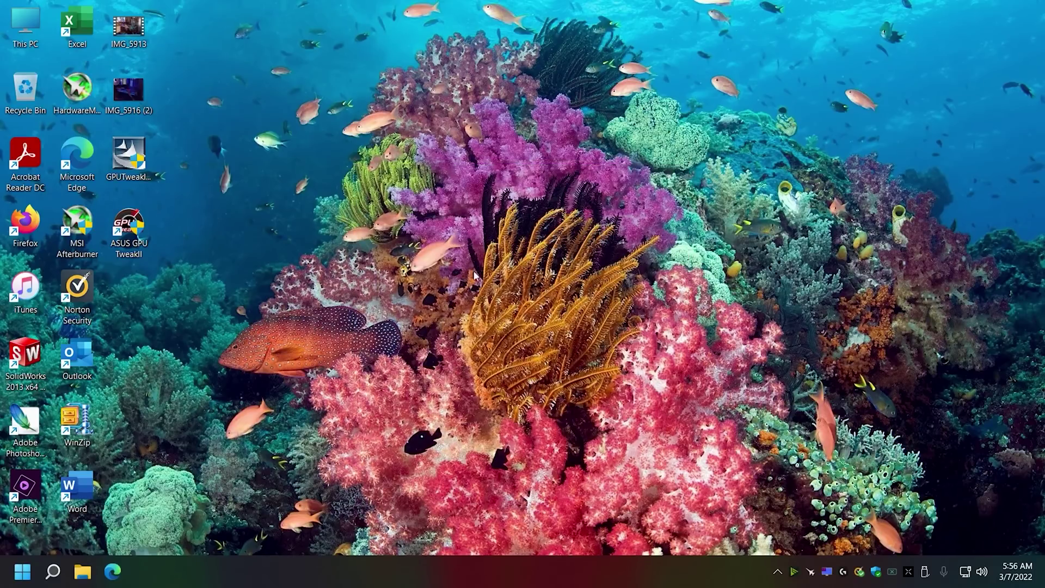
left_click(138, 231)
Toggle Power Detect in GPU Tweak II's advanced view, then close the main and ROG-STRIX-RTX3050 windows.
left_click(597, 237)
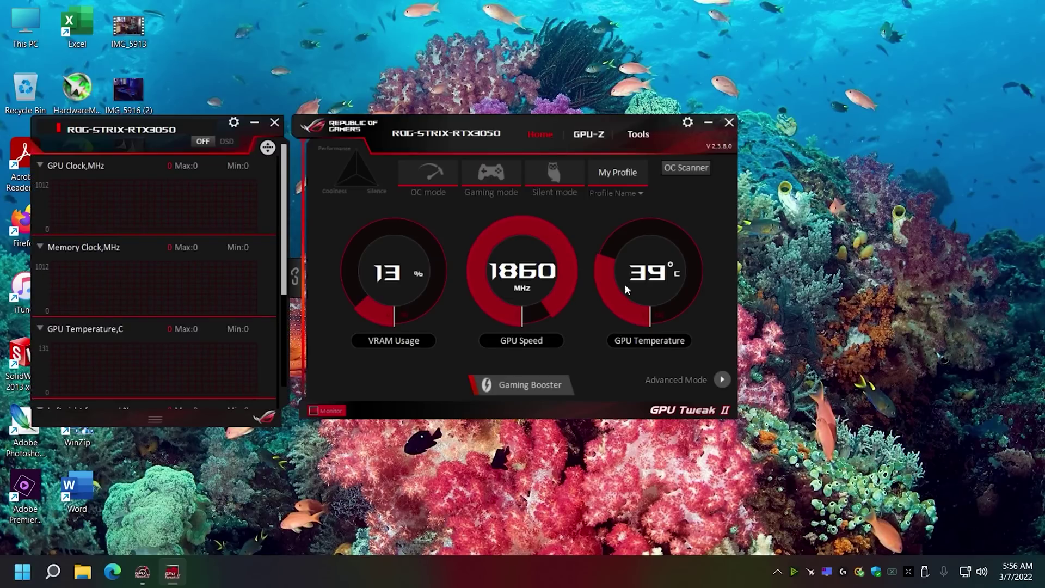
left_click(720, 379)
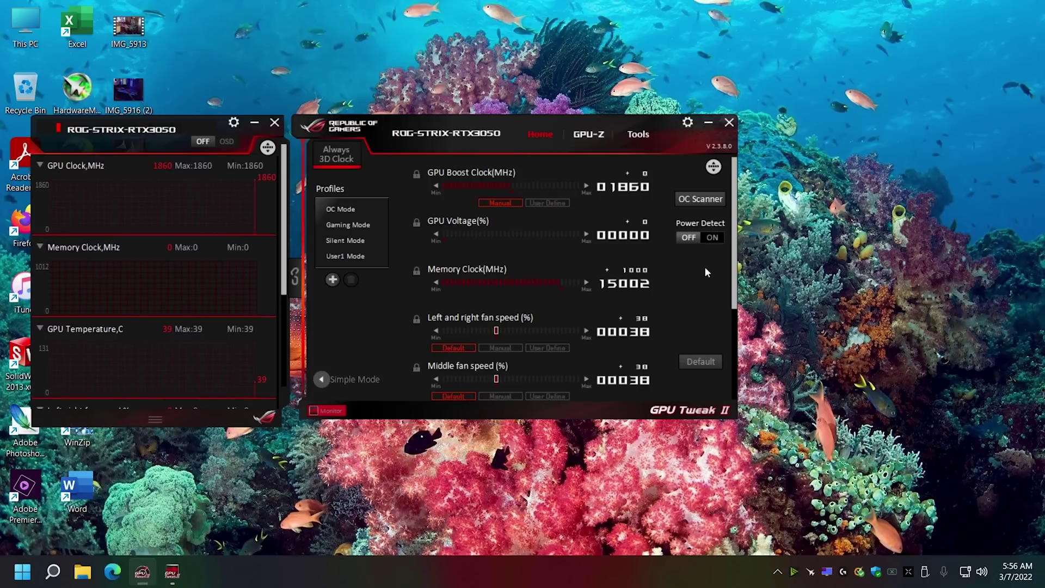
left_click(712, 238)
left_click(729, 122)
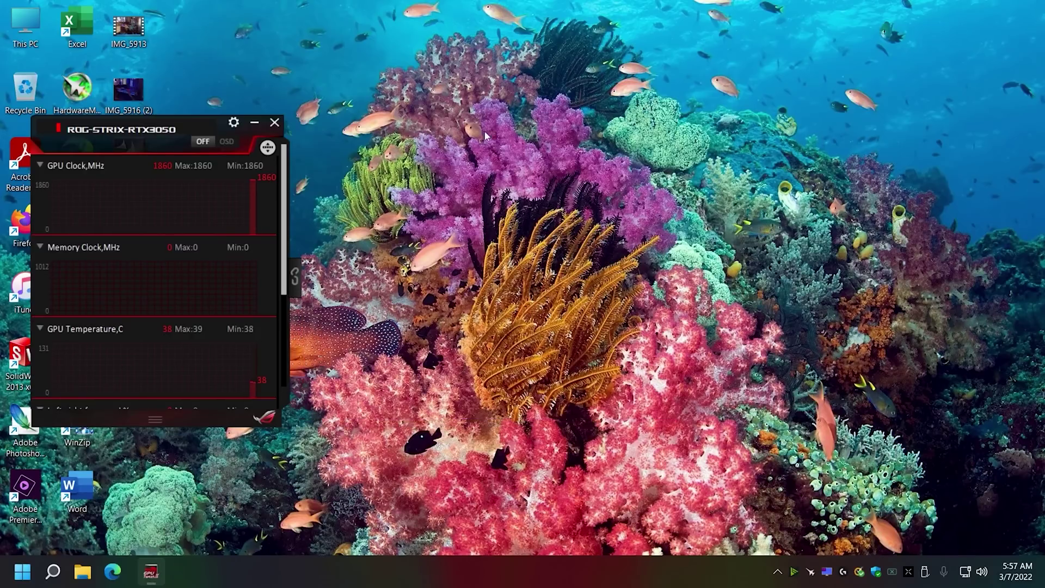
left_click(275, 123)
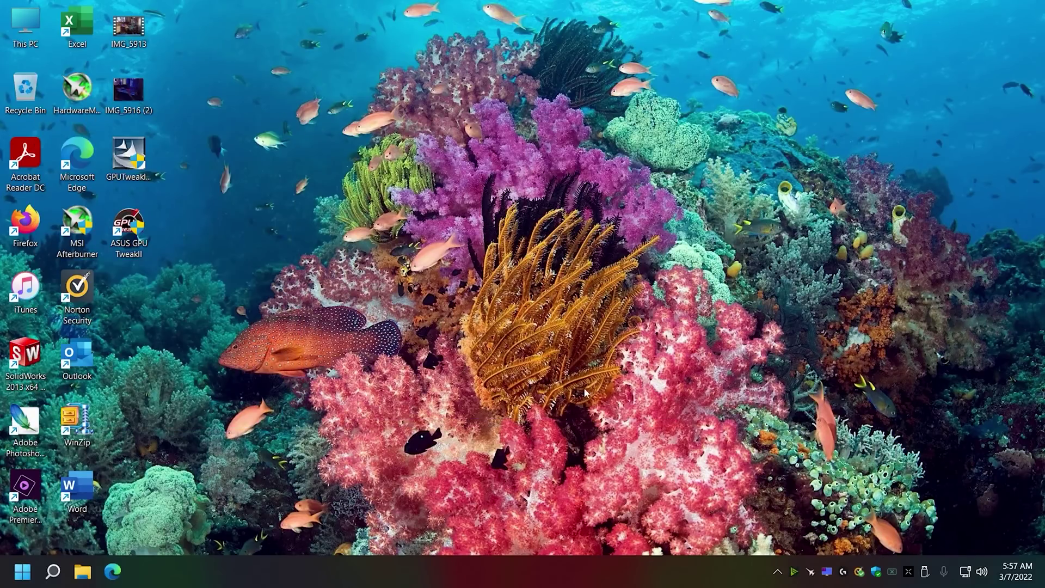
Open Control Panel's Programs and Features list from the Start search.
left_click(23, 580)
type("c")
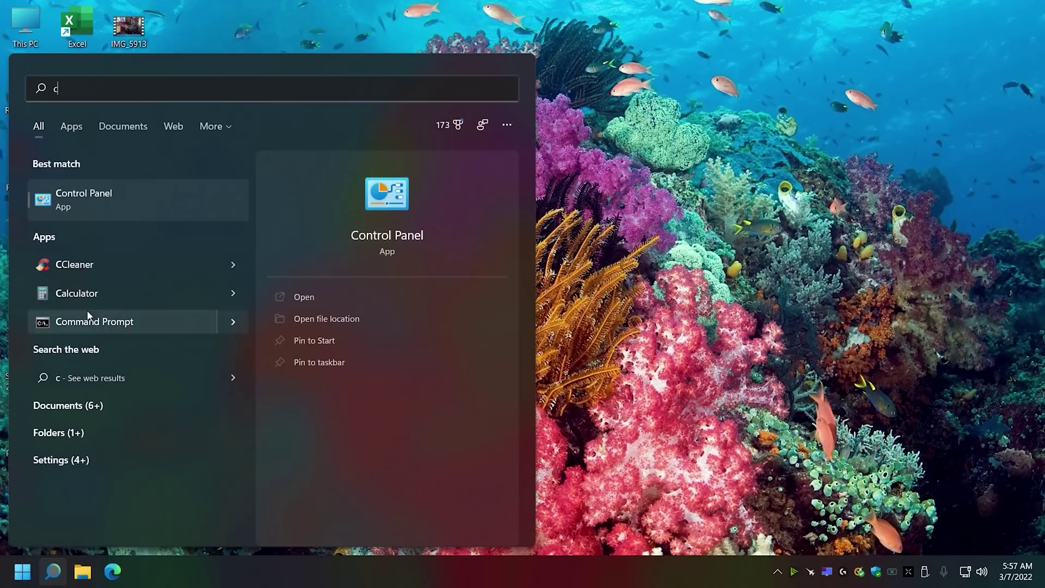
left_click(122, 202)
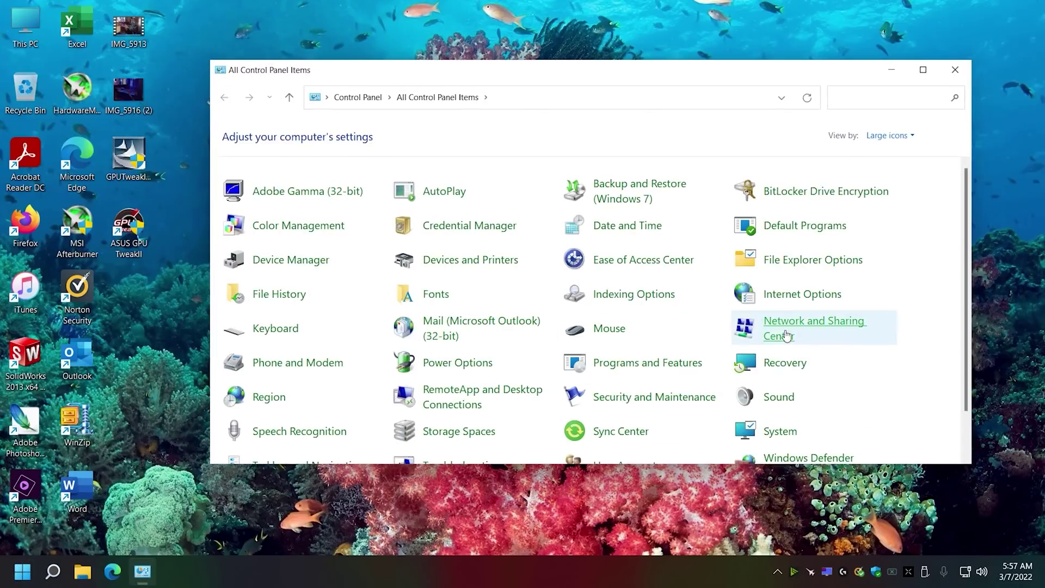
scroll(788, 326, "down", 1)
scroll(794, 294, "up", 1)
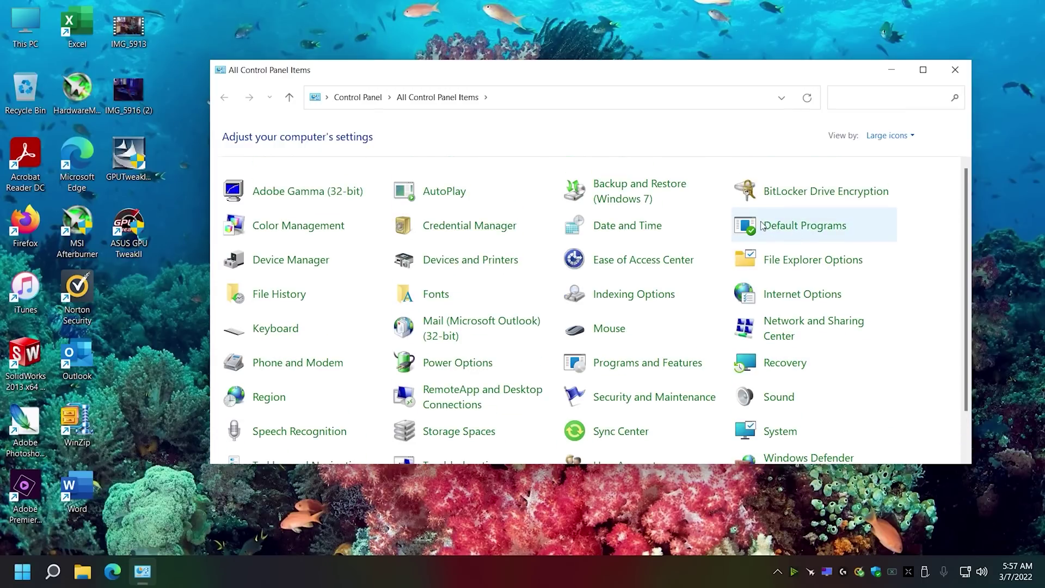
left_click(649, 364)
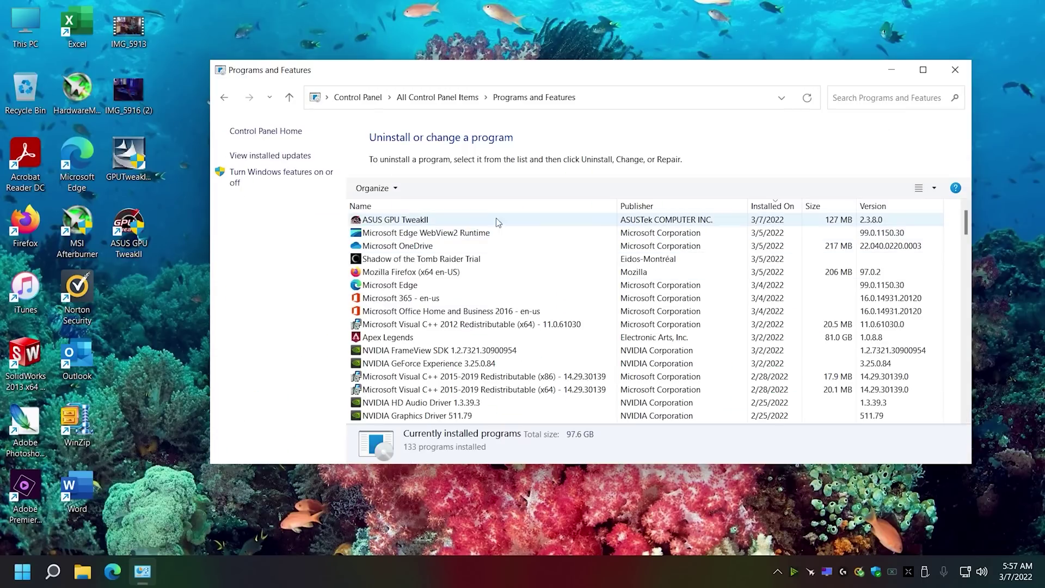
Uninstall ASUS GPU TweakII completely and close Programs and Features.
left_click(497, 221)
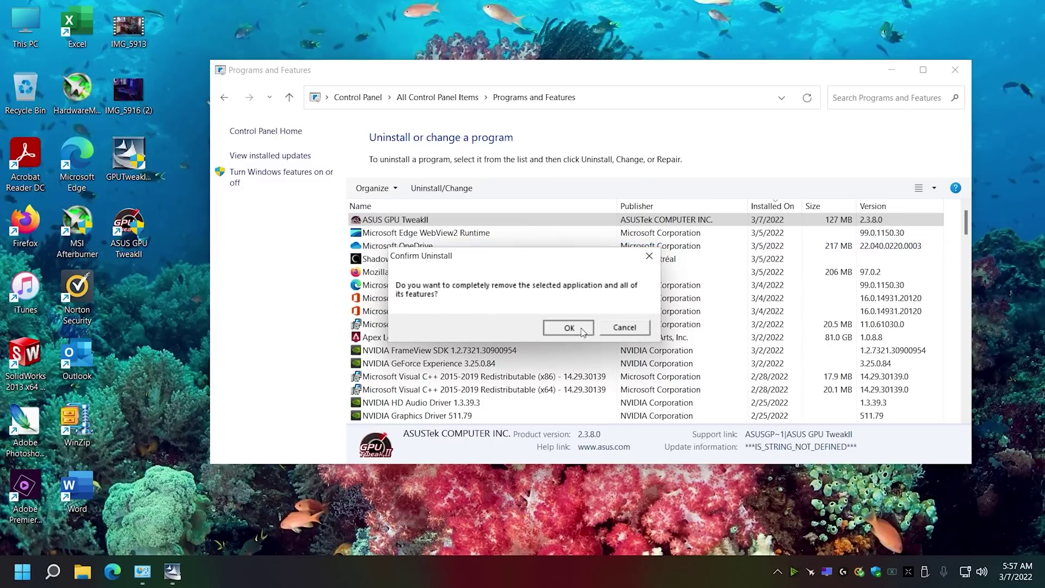
left_click(582, 331)
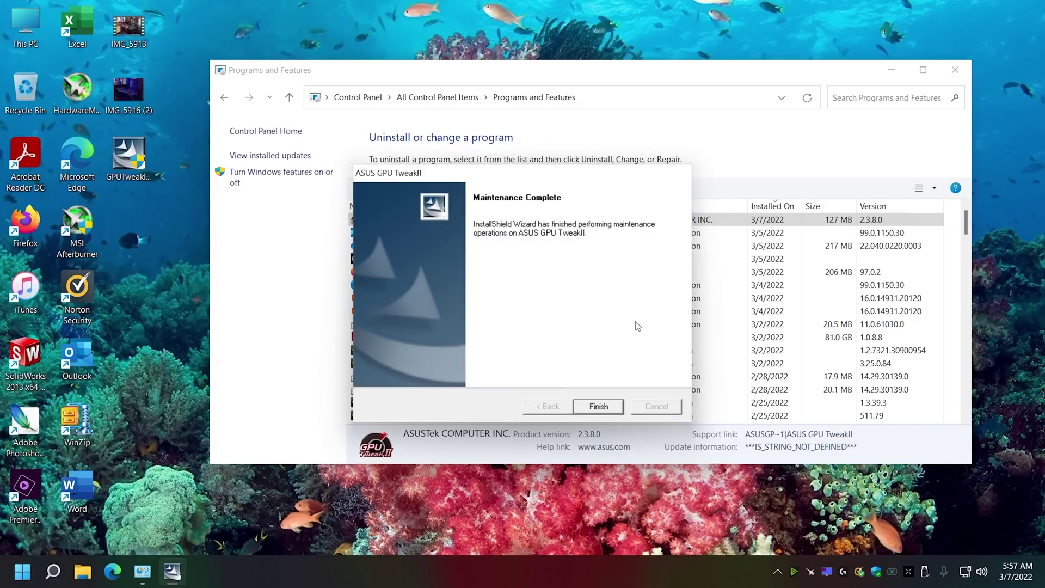
left_click(611, 397)
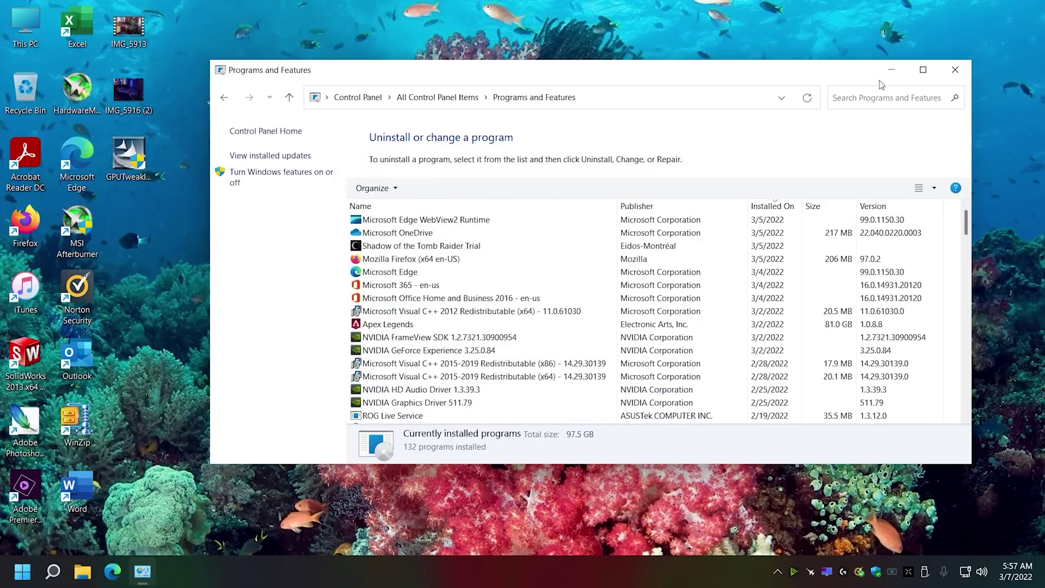
left_click(954, 70)
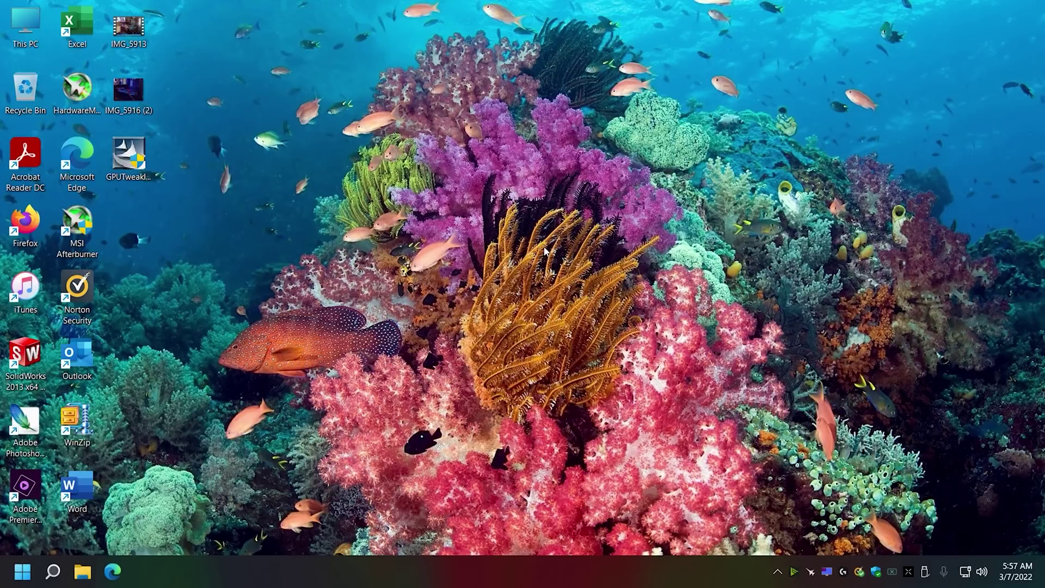
View the IMG_5916 (2).jpg photo of the card's red LED, close it, and bring up Start.
double_click(138, 88)
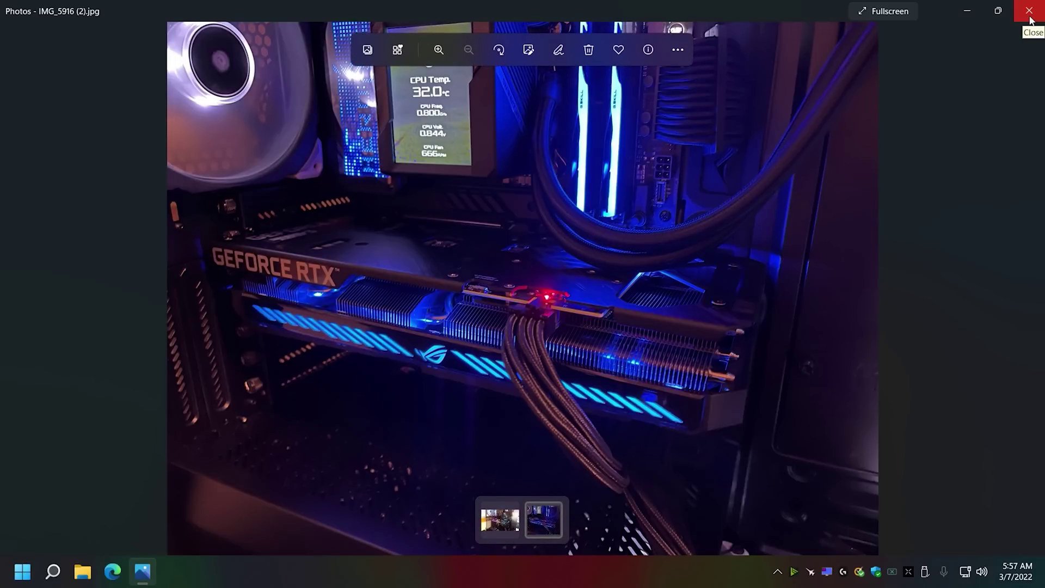
left_click(1029, 11)
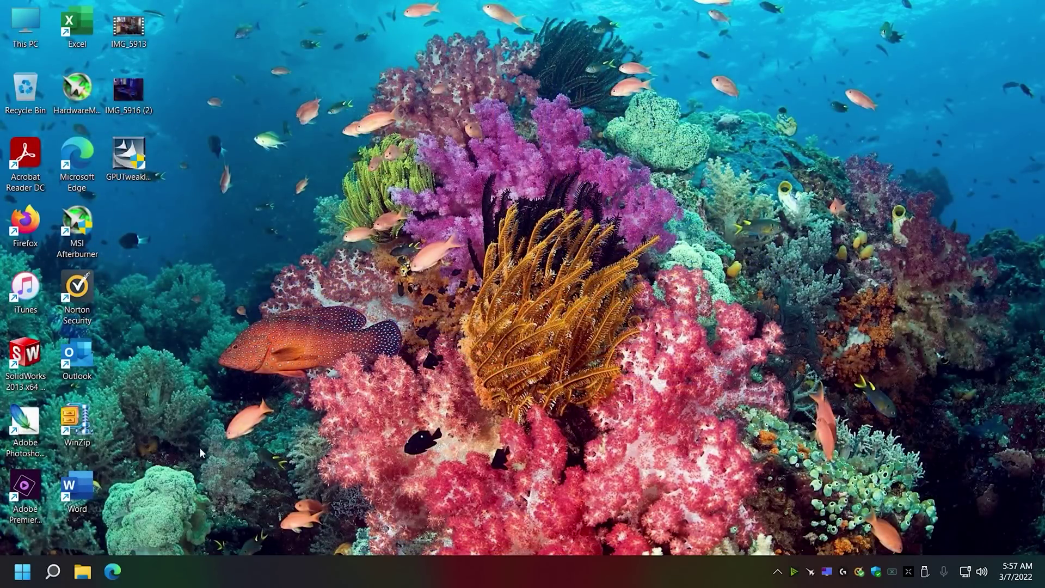
left_click(23, 571)
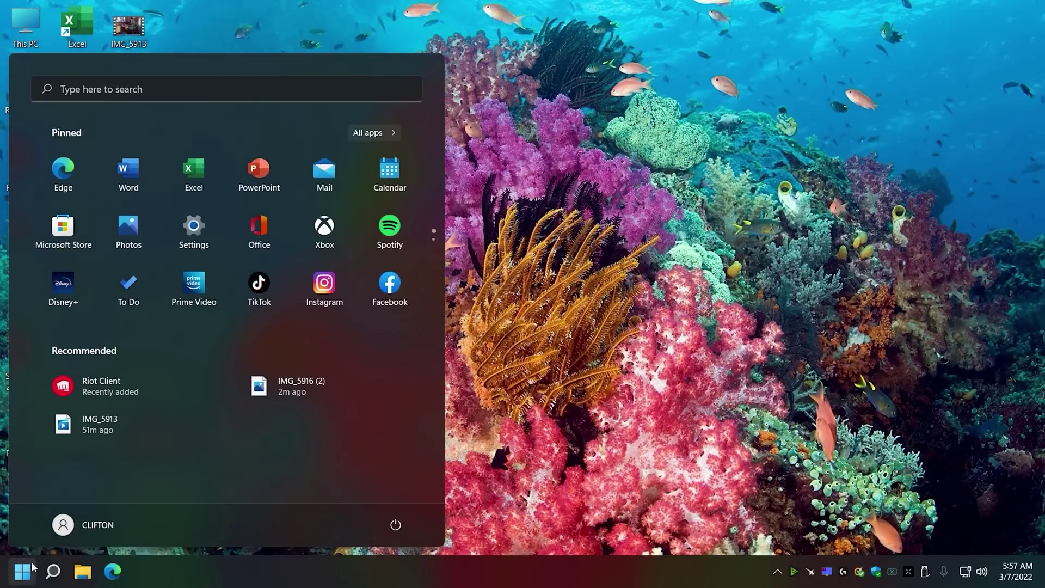
Launch Armoury Crate and run Check for Updates in its Update Center.
type("armoury crate")
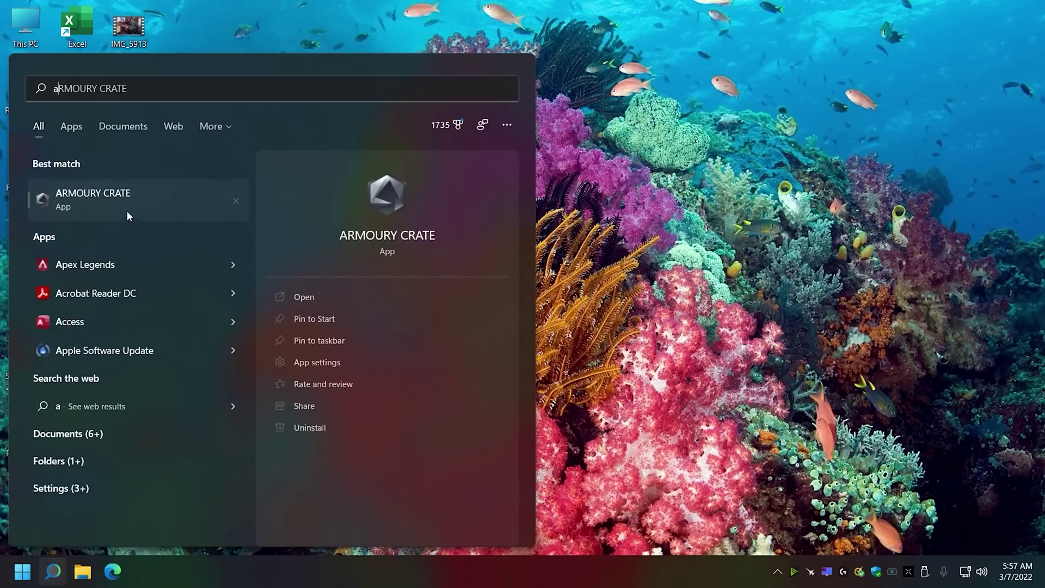
left_click(126, 211)
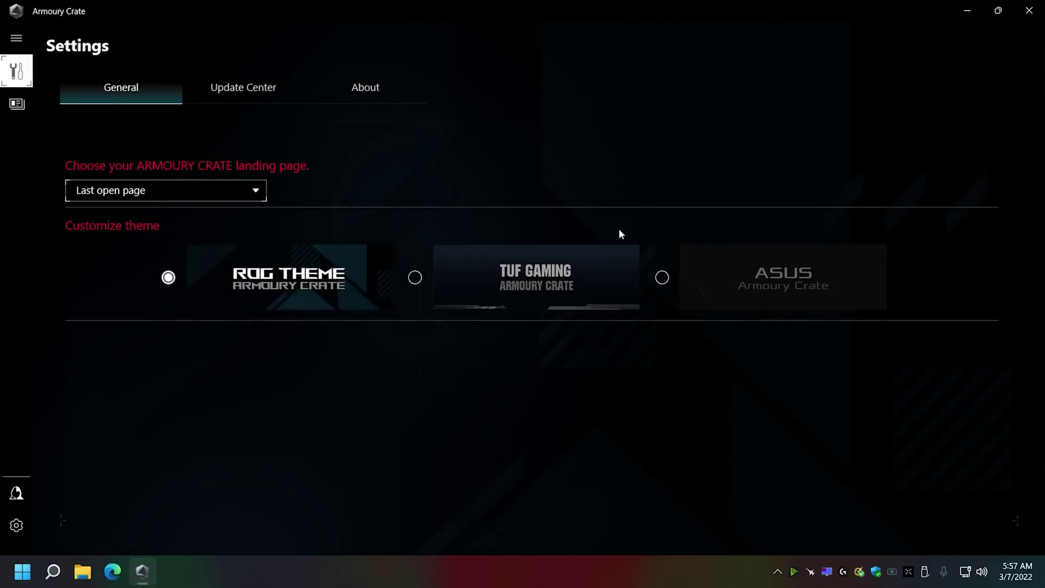
left_click(259, 85)
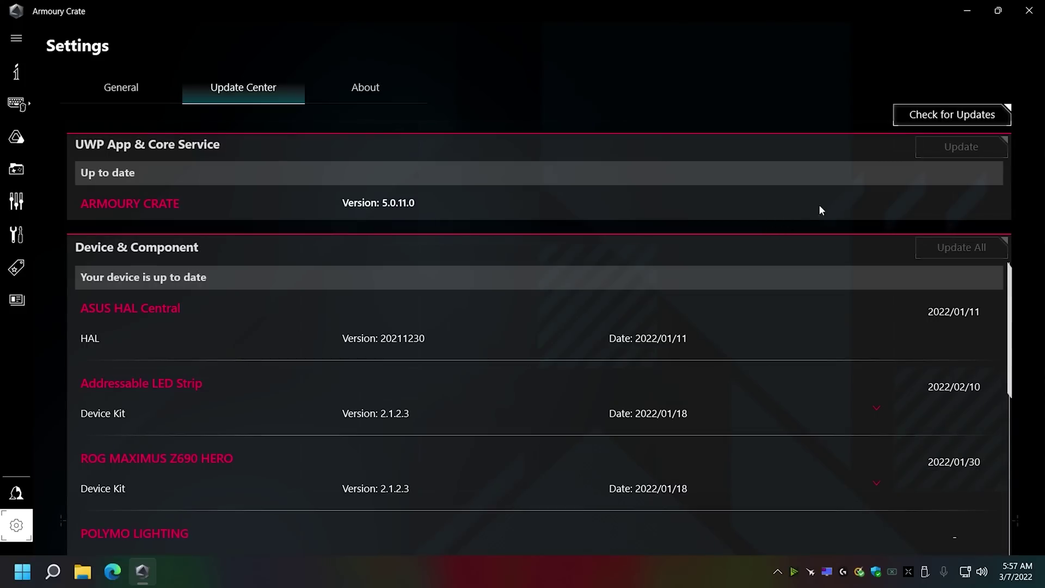
left_click(936, 122)
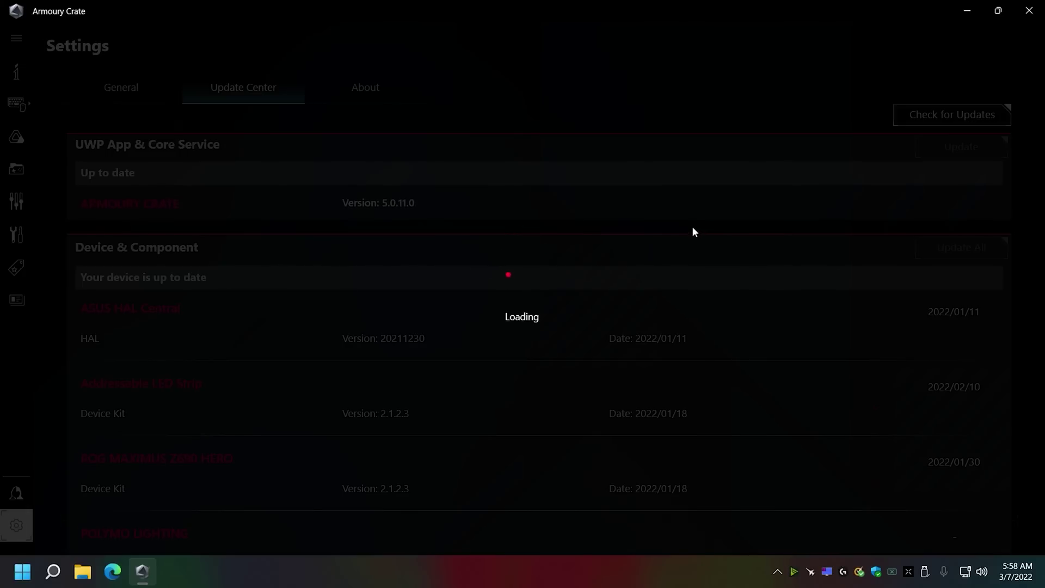
Review the up-to-date Device & Component list, including ROG-STRIX-RTX3050, and close Armoury Crate.
scroll(674, 284, "down", 5)
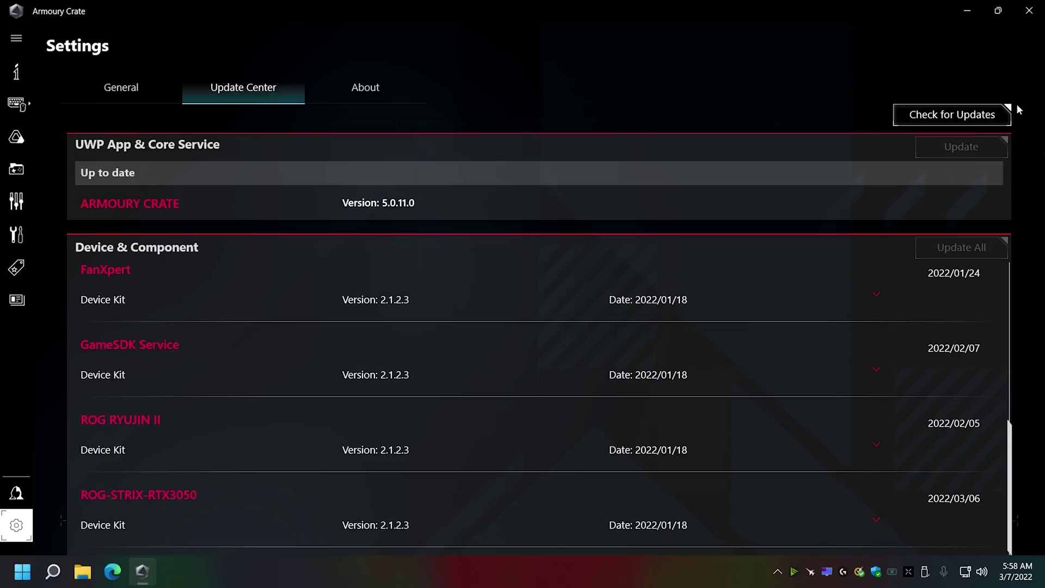
left_click(1028, 11)
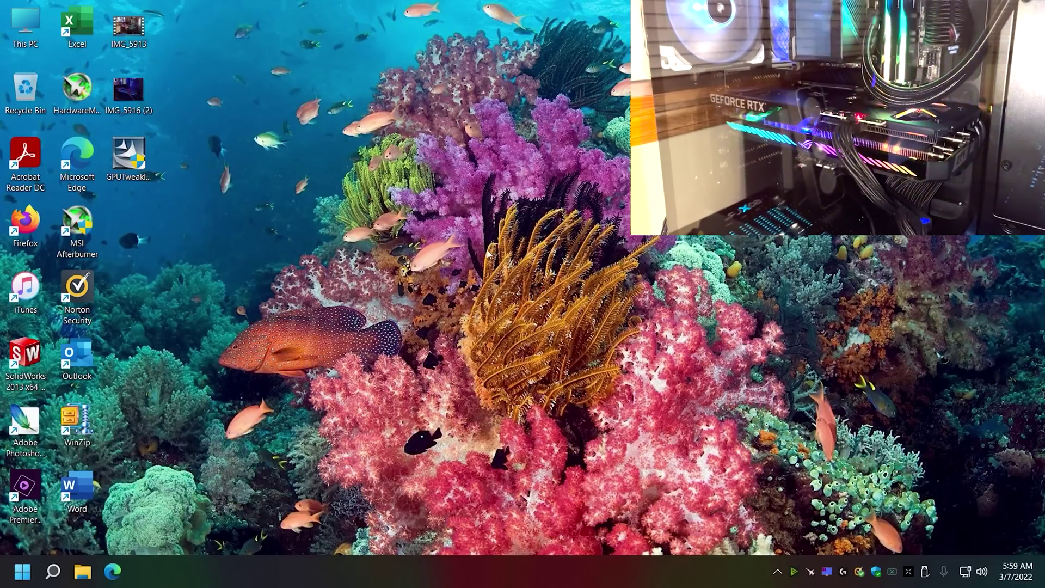
double_click(136, 92)
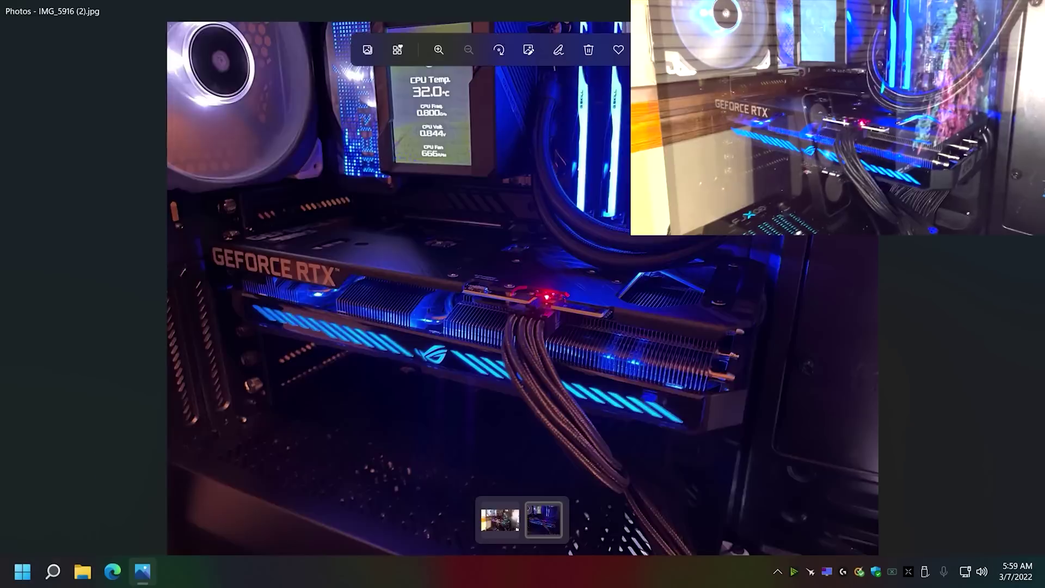
key("alt+F4")
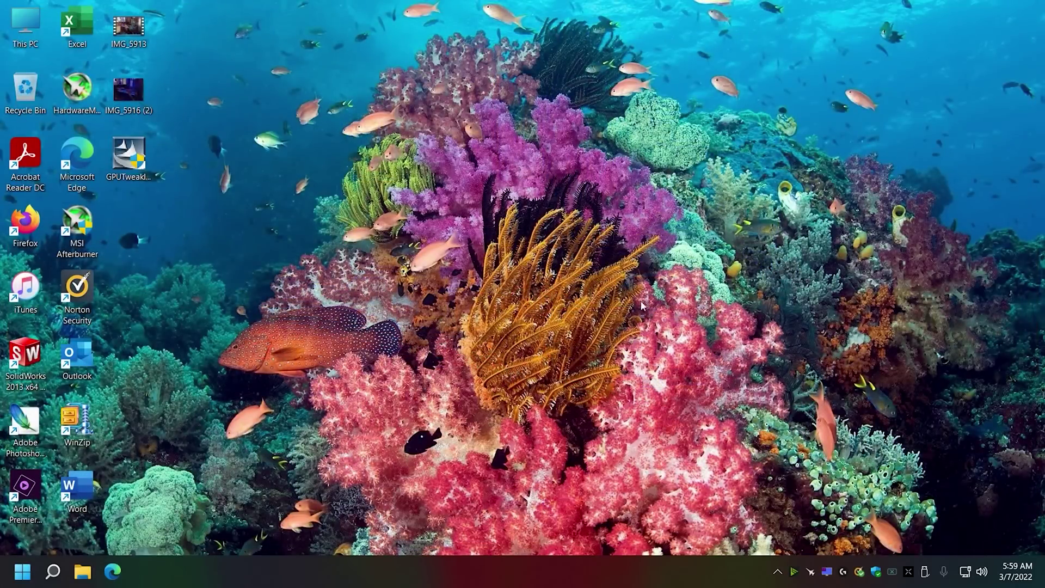